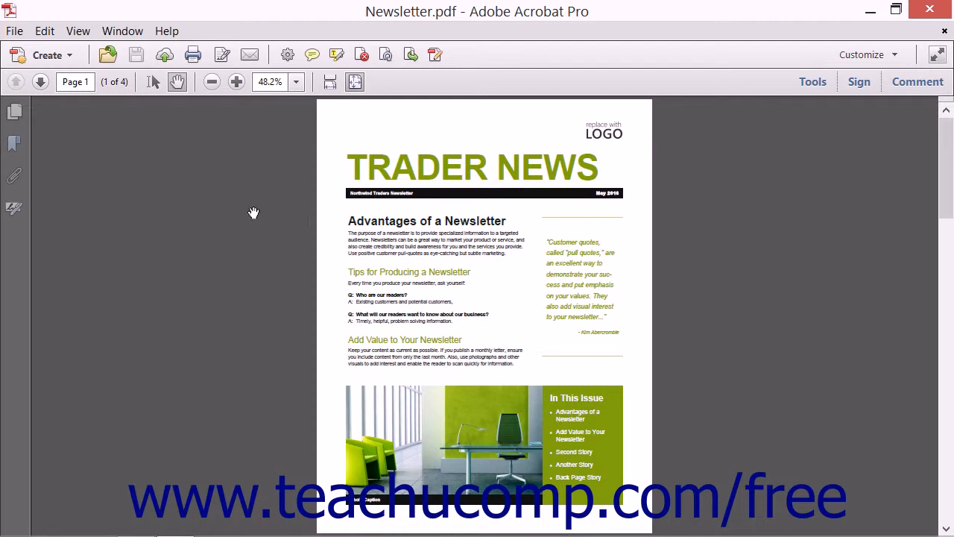
left_click(39, 84)
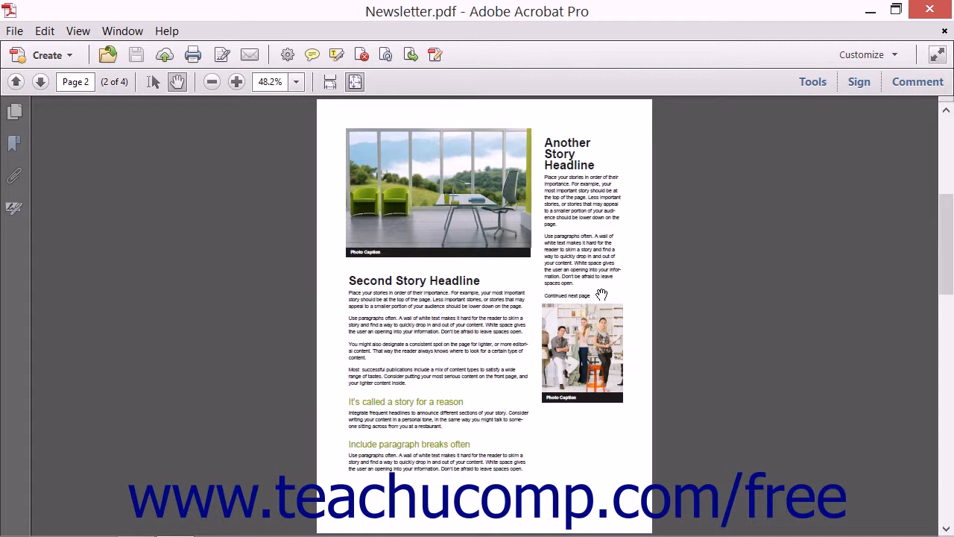
left_click(16, 83)
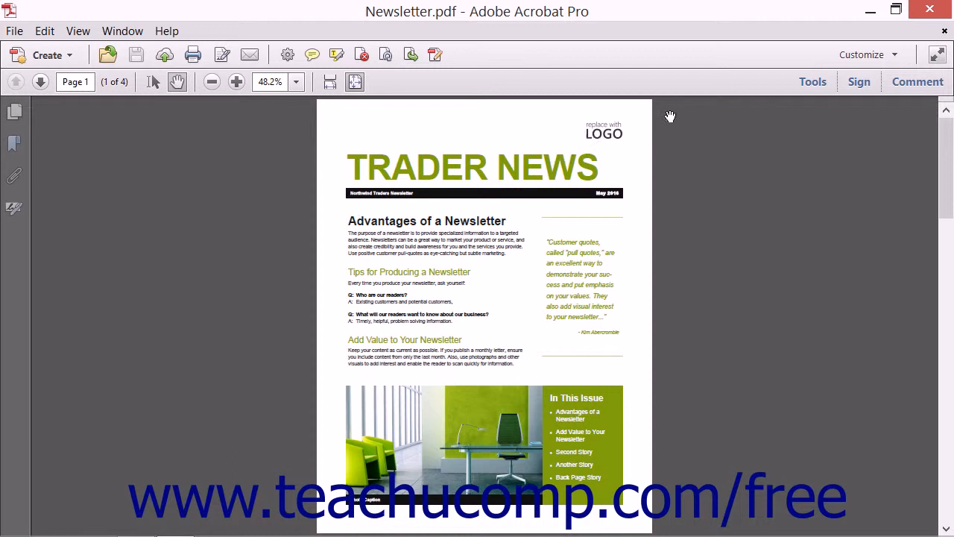
left_click(857, 61)
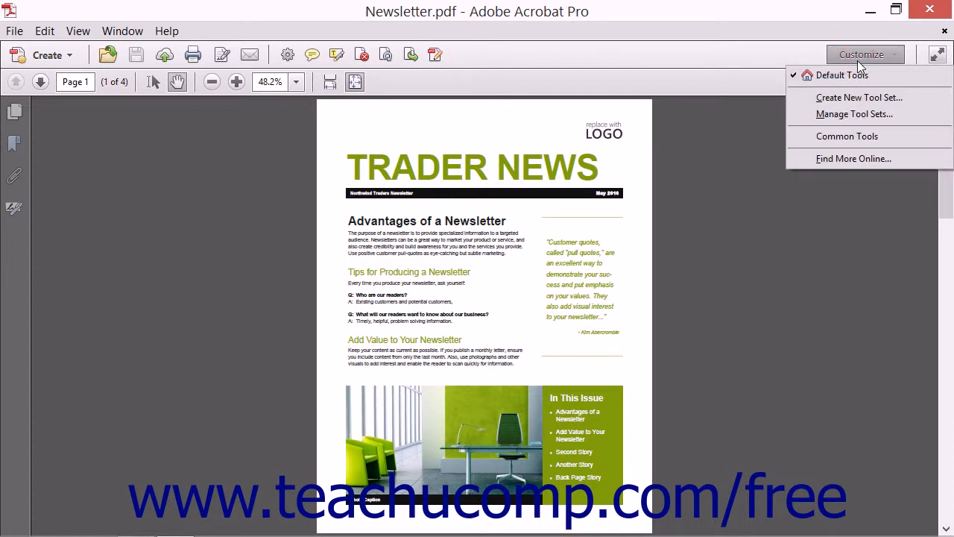
left_click(858, 61)
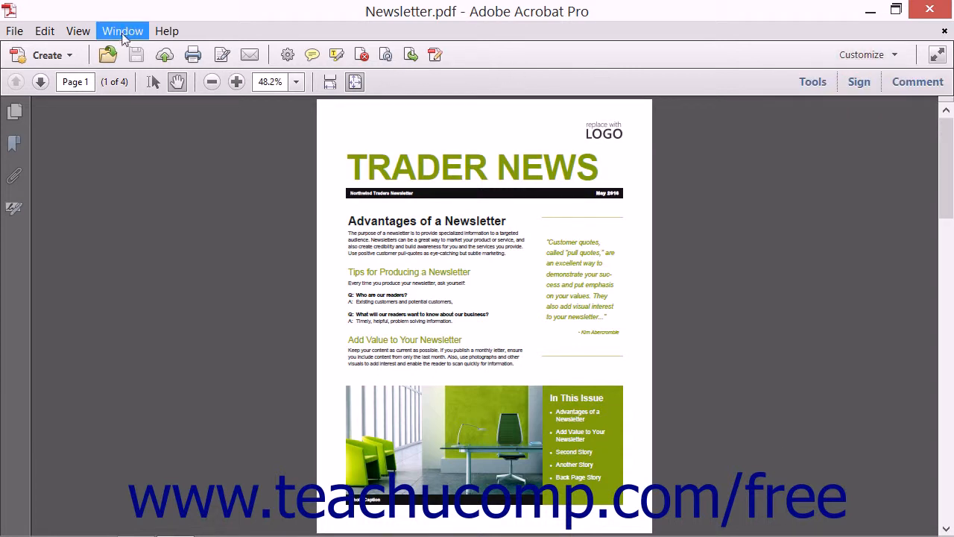
Show the Document Processing tools beside the newsletter
left_click(78, 31)
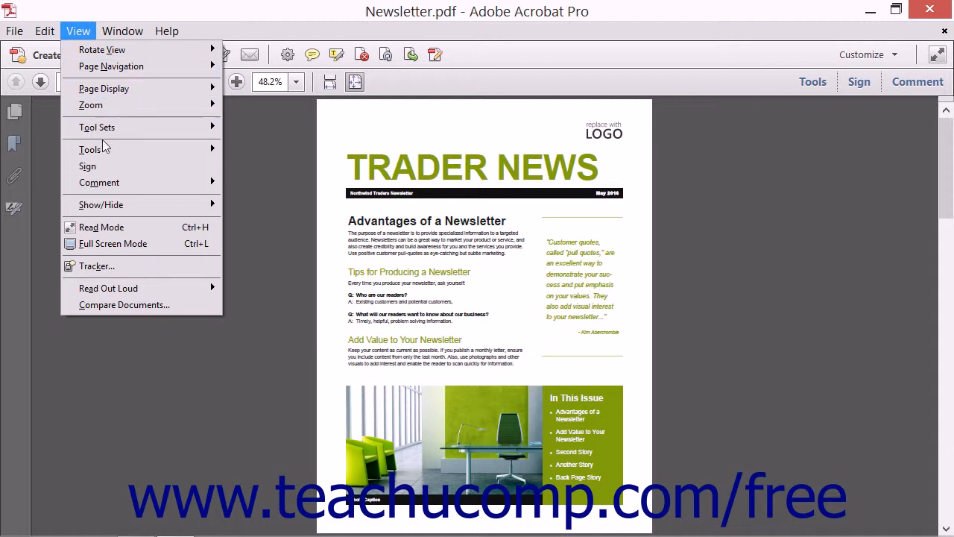
mouse_move(104, 147)
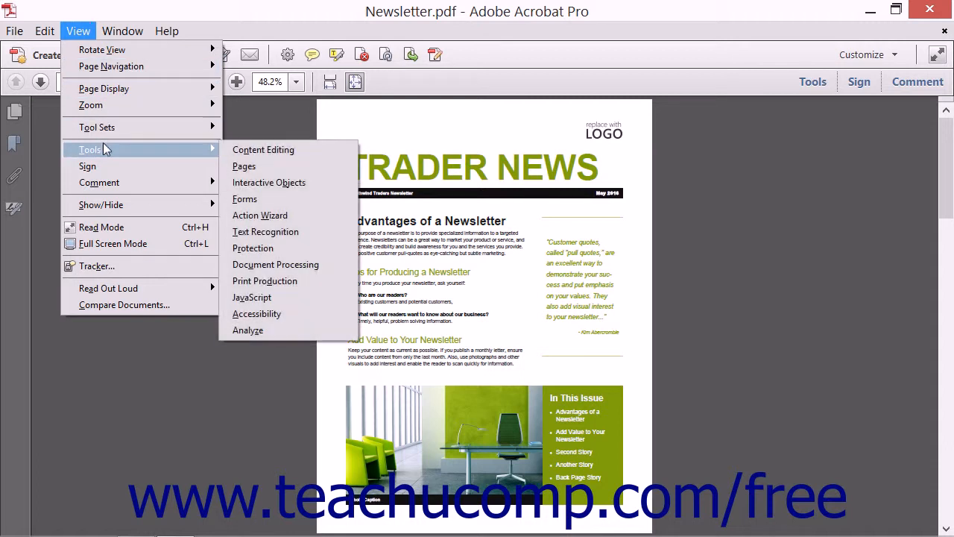
left_click(307, 267)
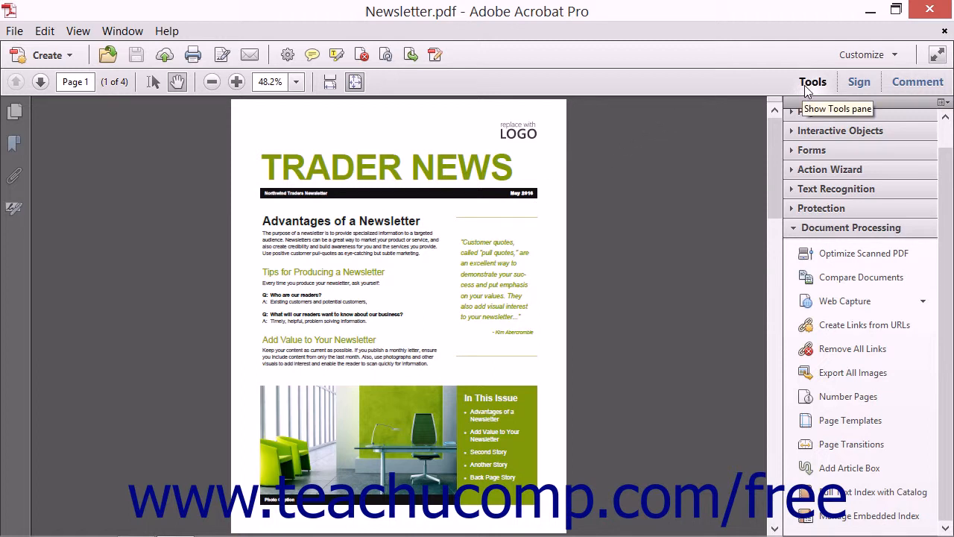
left_click(942, 104)
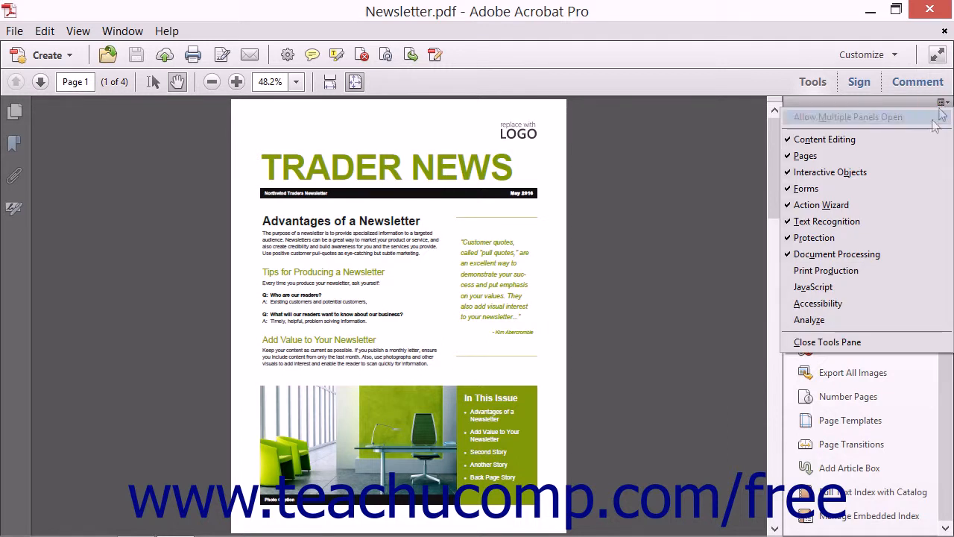
left_click(891, 254)
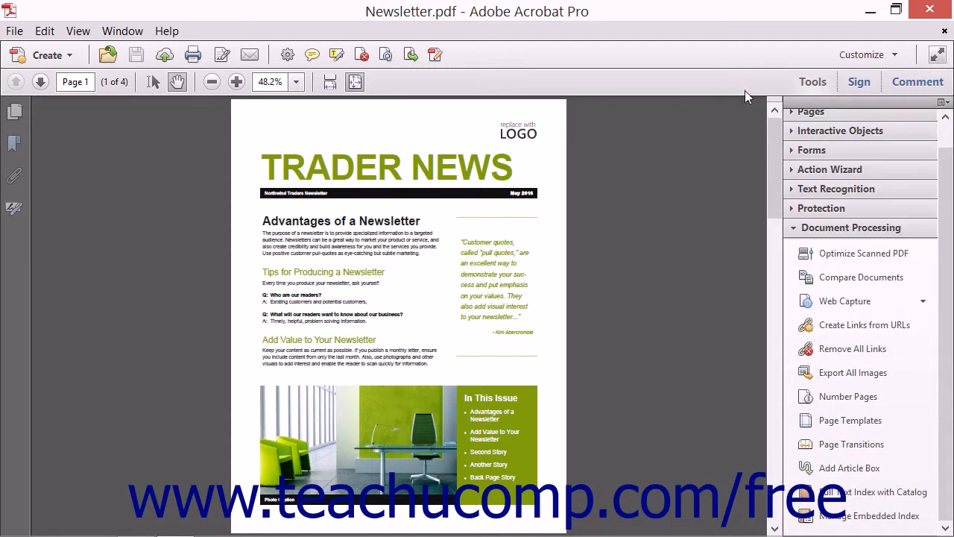
Draw two linked article boxes on page 1, around the "Advantages of a Newsletter" section and the "Add Value to Your Newsletter" section
left_click(861, 468)
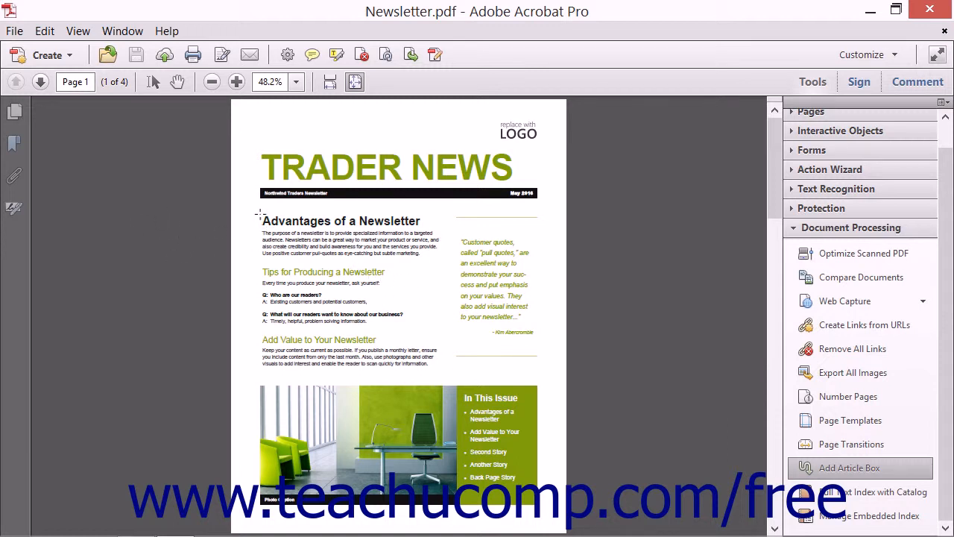
left_click_drag(260, 213, 446, 257)
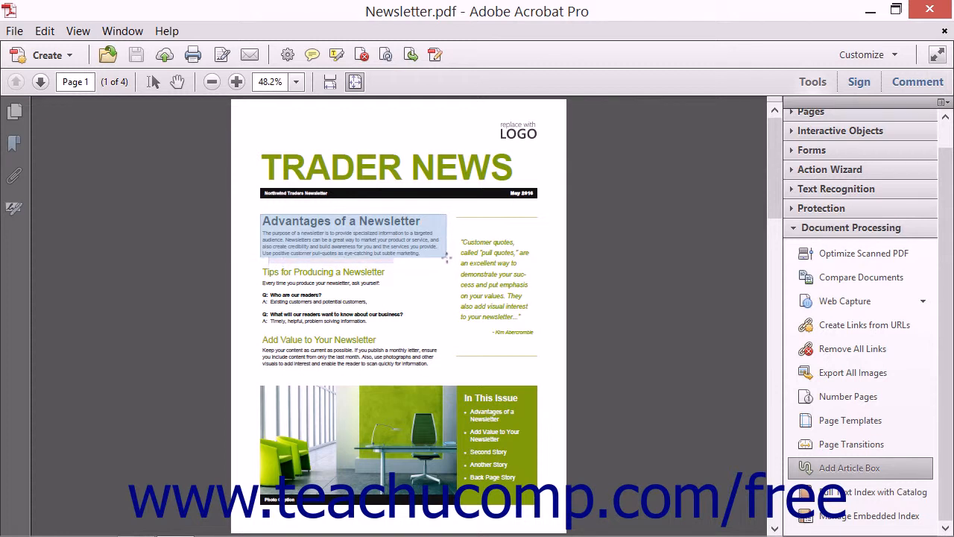
left_click_drag(447, 257, 446, 257)
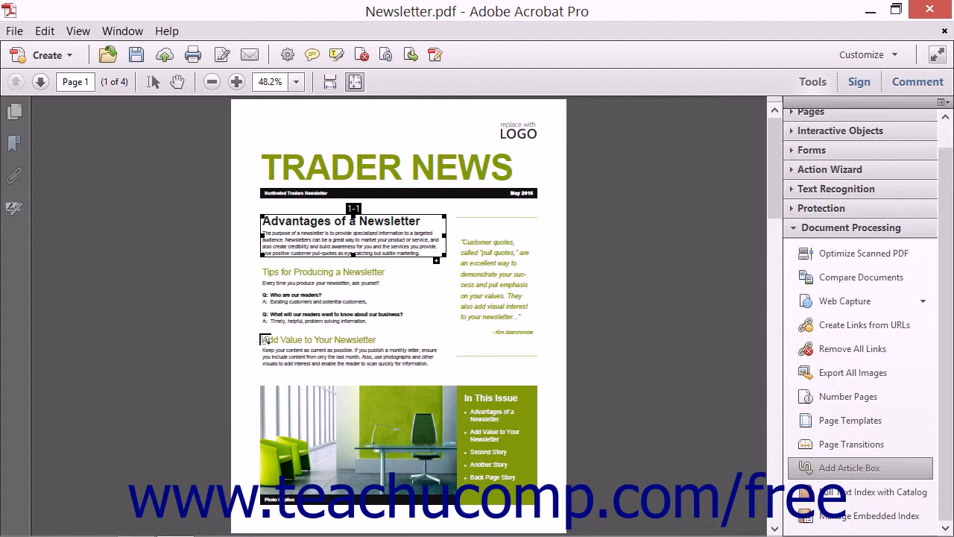
left_click_drag(259, 333, 432, 382)
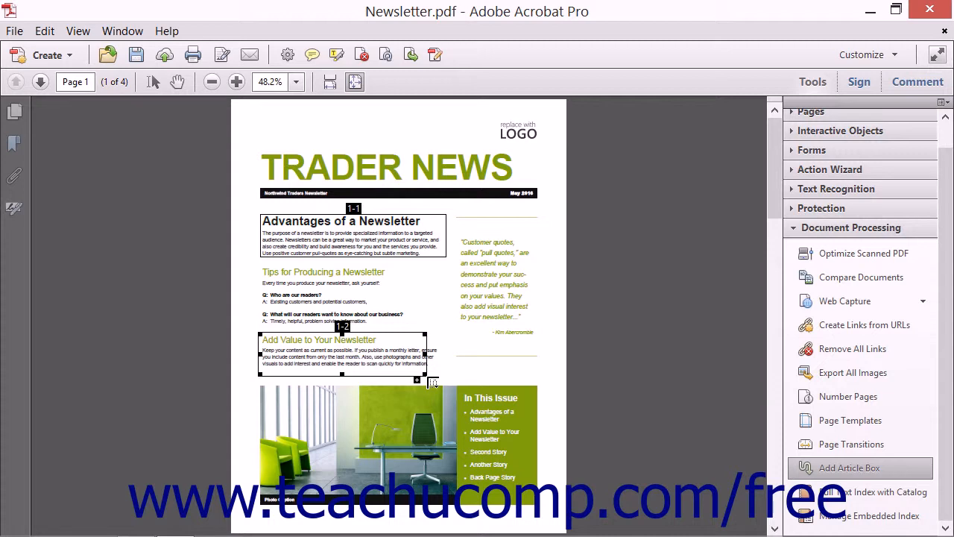
Finish the article with the title "Story 1" and widen its second box to cover the full text lines
key("Return")
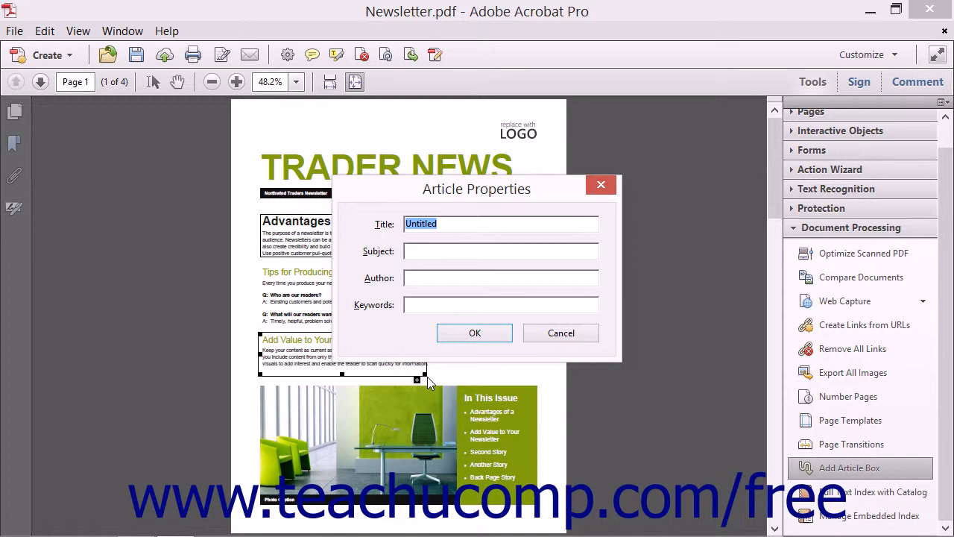
type("Story 1")
left_click(470, 336)
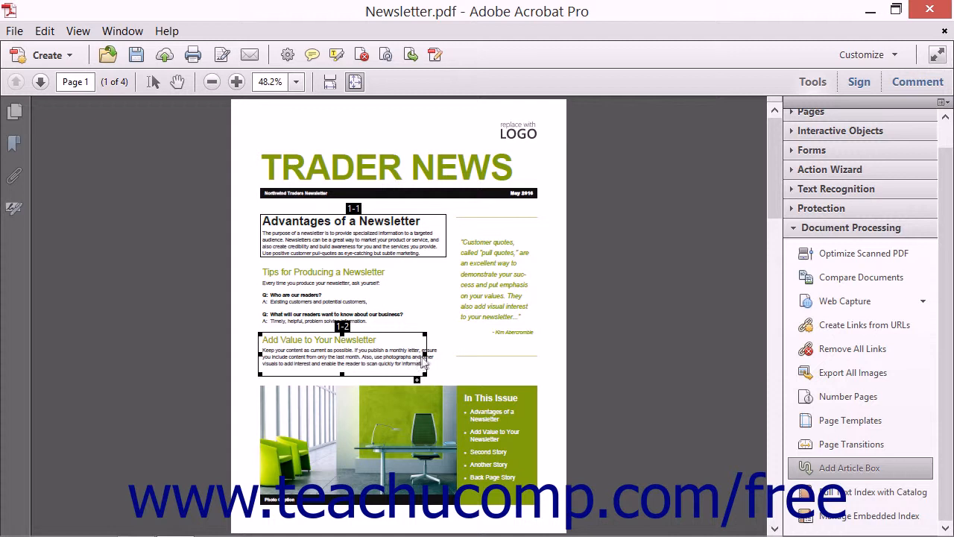
left_click_drag(425, 354, 445, 359)
left_click(356, 212)
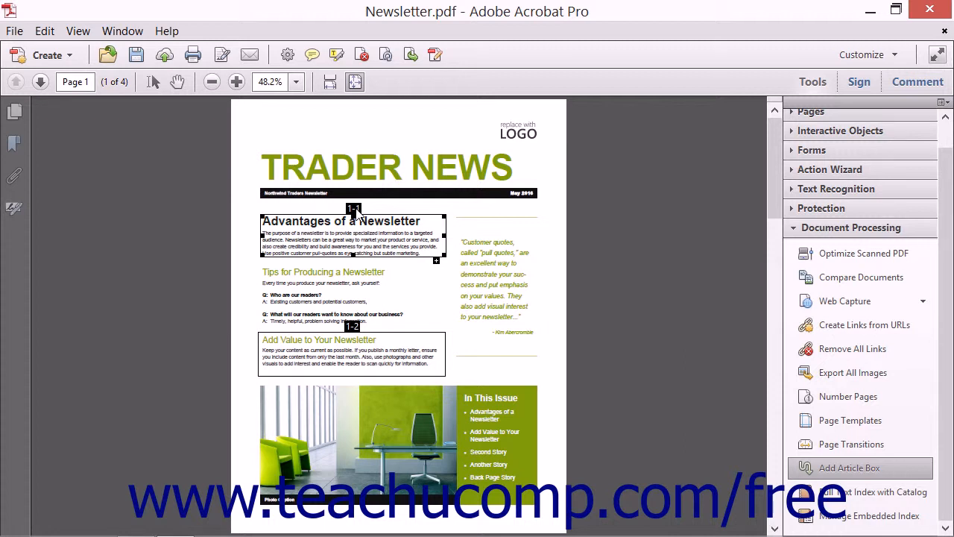
right_click(352, 328)
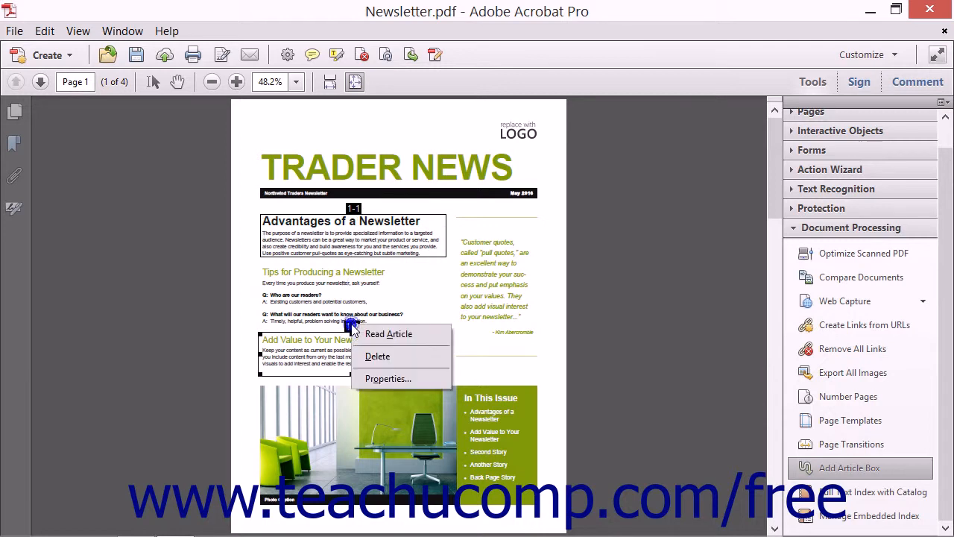
left_click(378, 358)
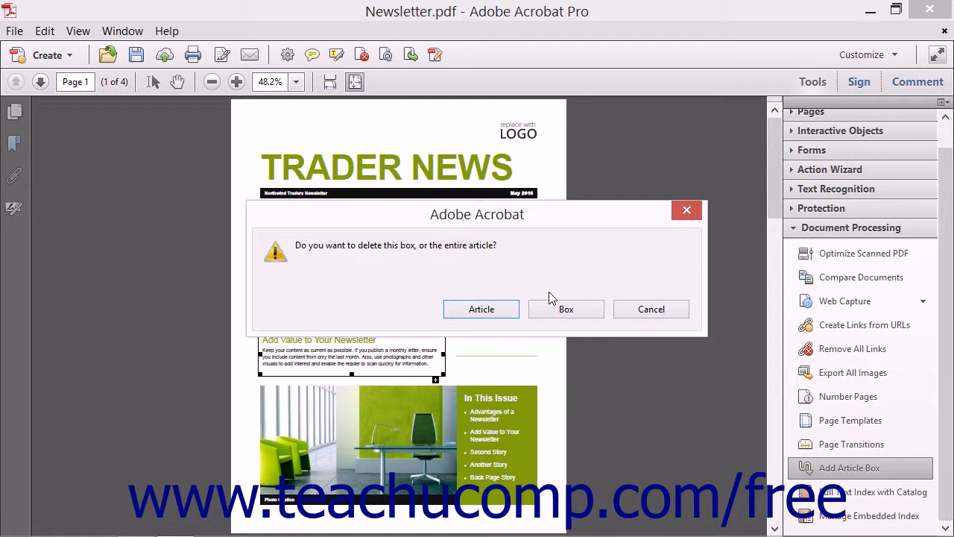
left_click(494, 295)
left_click(651, 309)
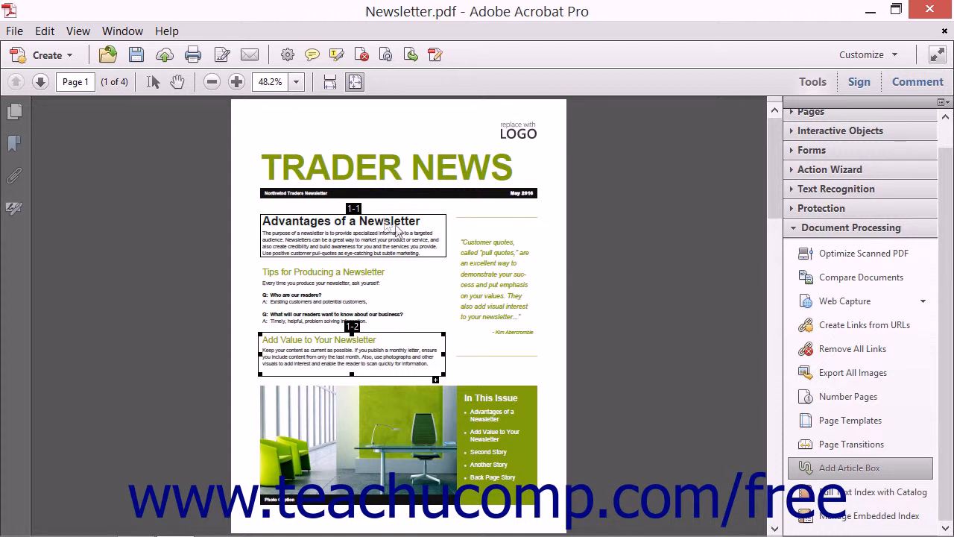
Insert a linked article box around "Tips for Producing a Newsletter", directly after the first box of Story 1
left_click(356, 211)
left_click(357, 212)
left_click(438, 262)
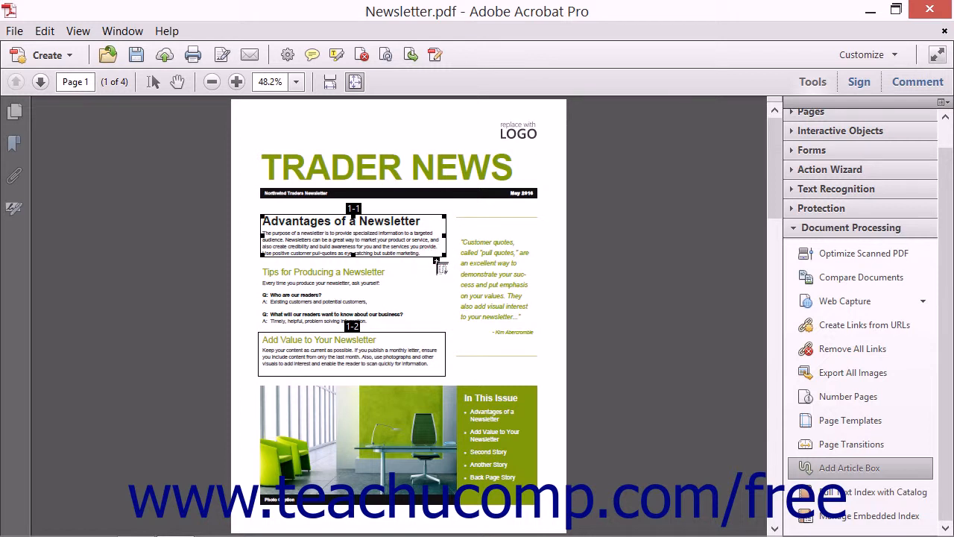
mouse_move(258, 265)
left_mouse_down()
mouse_move(360, 334)
mouse_move(451, 338)
left_mouse_up()
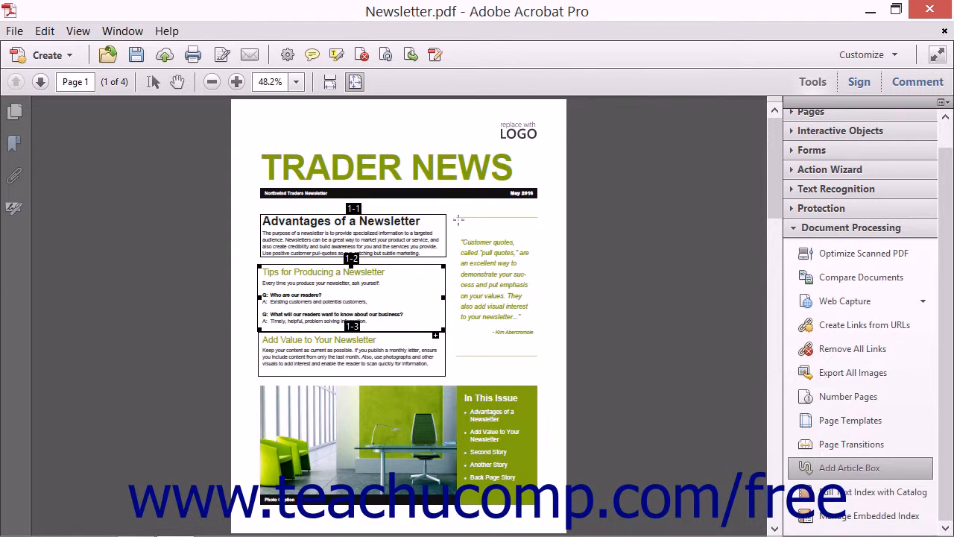
Create a separate article around the customer pull quote on page 1 and title it "Story 1A"
left_click_drag(457, 219, 555, 364)
type("S")
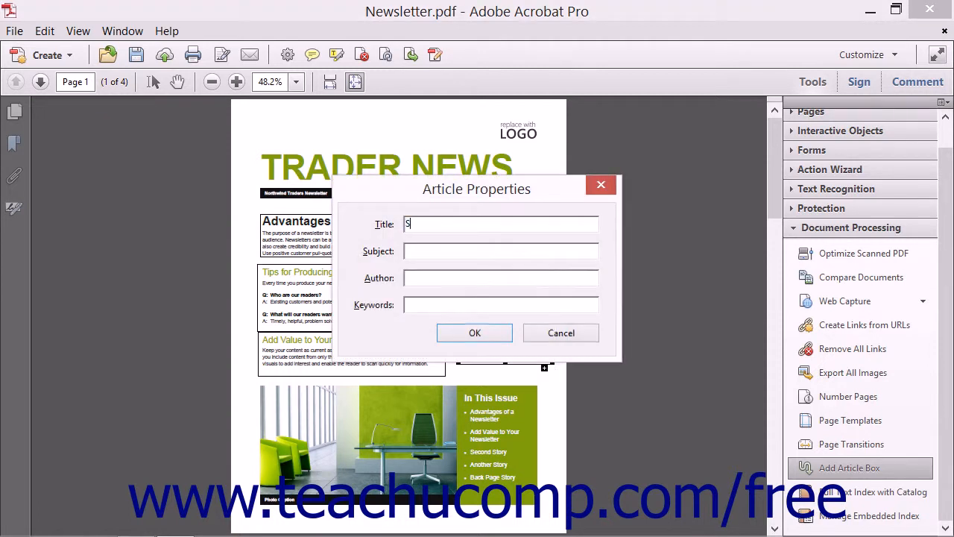
type("tory 1A")
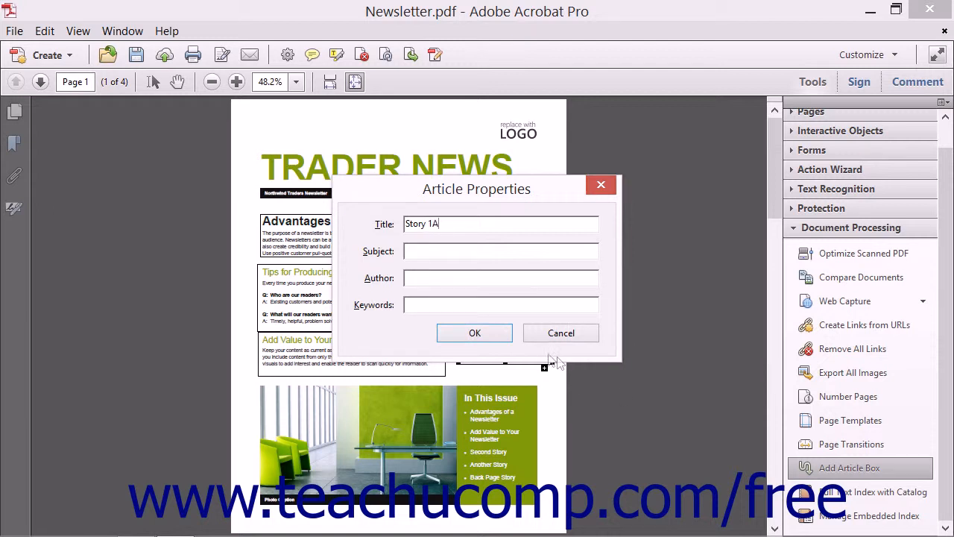
left_click(456, 333)
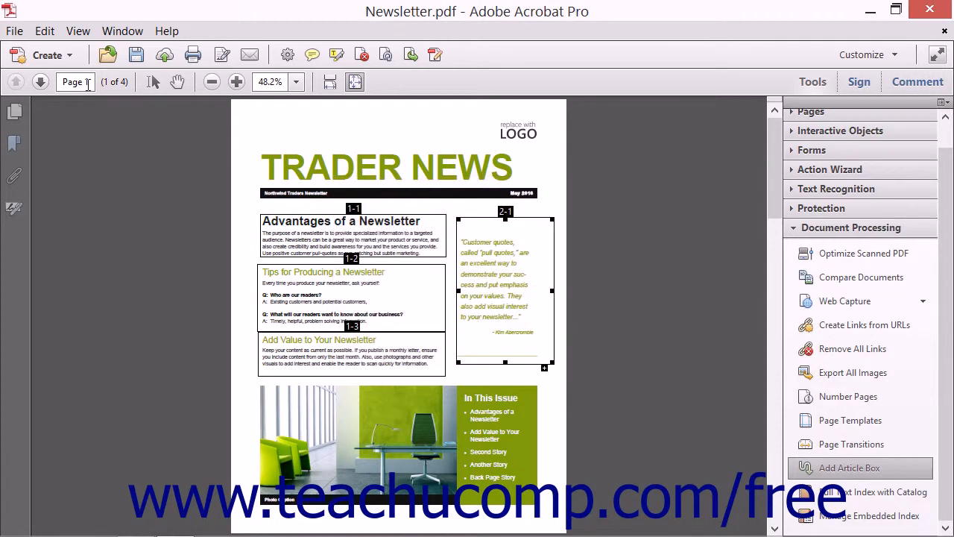
Create an article around the full "Second Story Headline" text on page 2 and title it "Story 2"
left_click(40, 81)
left_click_drag(256, 267, 448, 507)
key("Return")
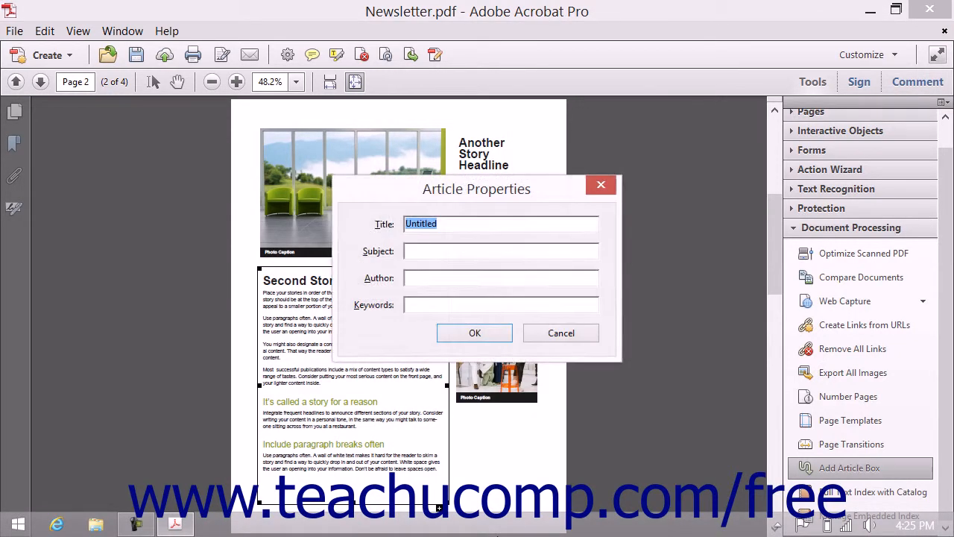
type("Story 2")
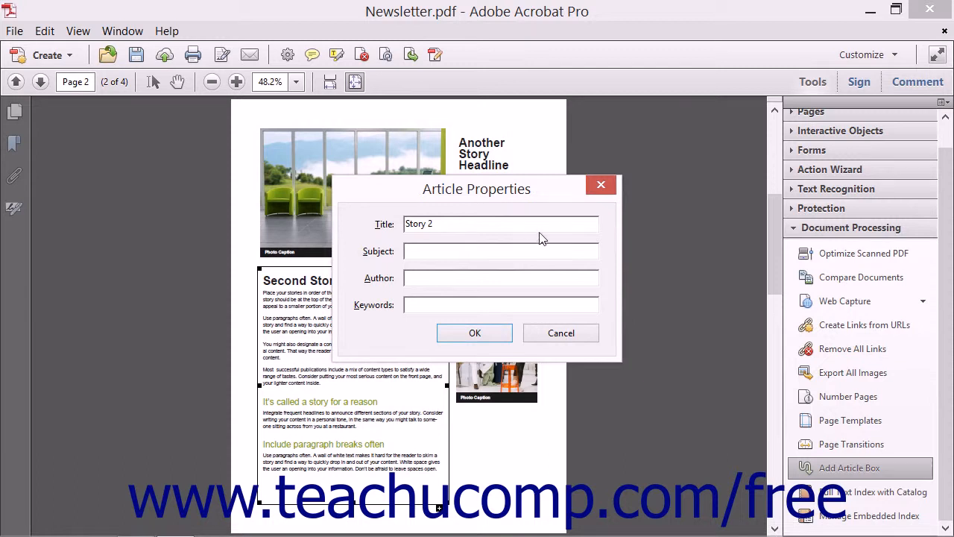
left_click(506, 333)
Create an article titled "Story 3" linking "Another Story Headline" on page 2 with its continuation on page 3
left_click_drag(455, 132, 552, 305)
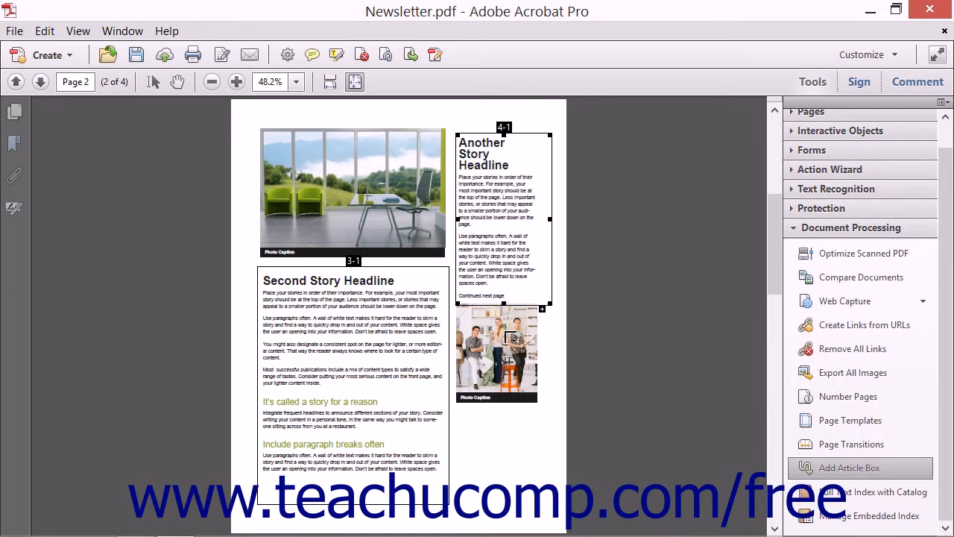
left_click(41, 82)
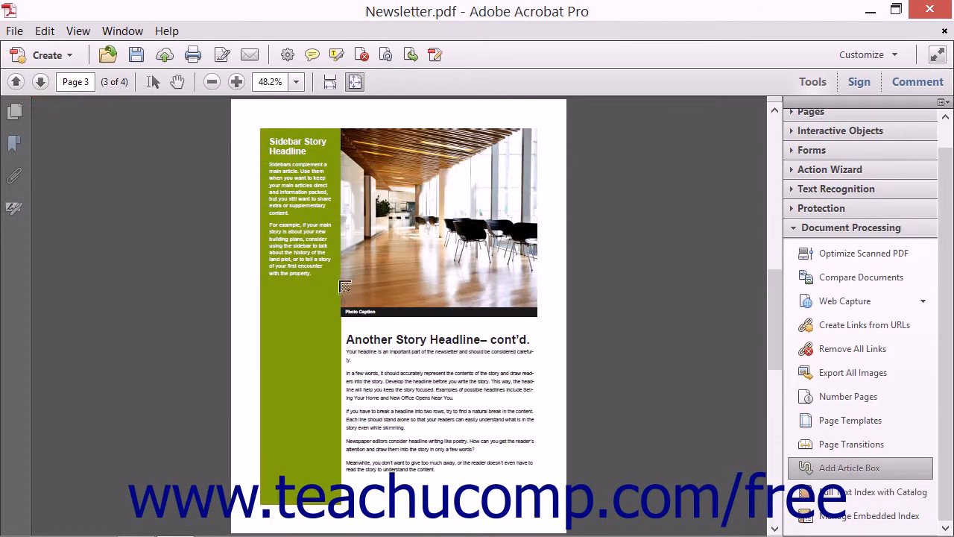
left_click_drag(344, 320, 552, 483)
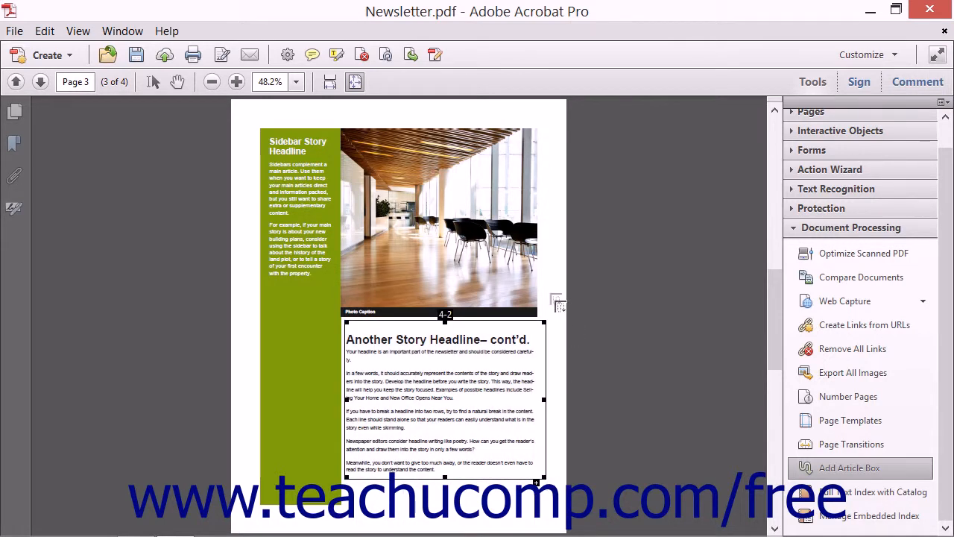
key("Return")
type("S")
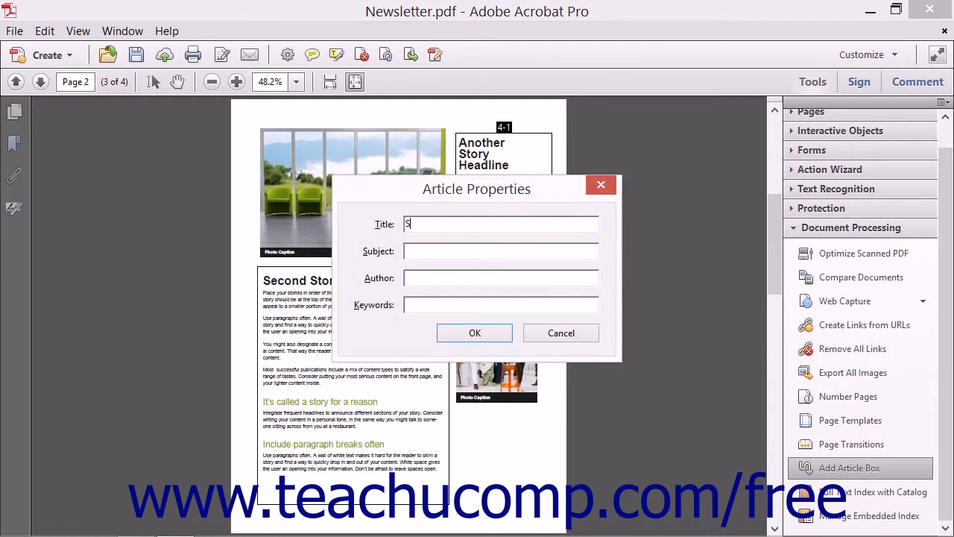
type("tory 3")
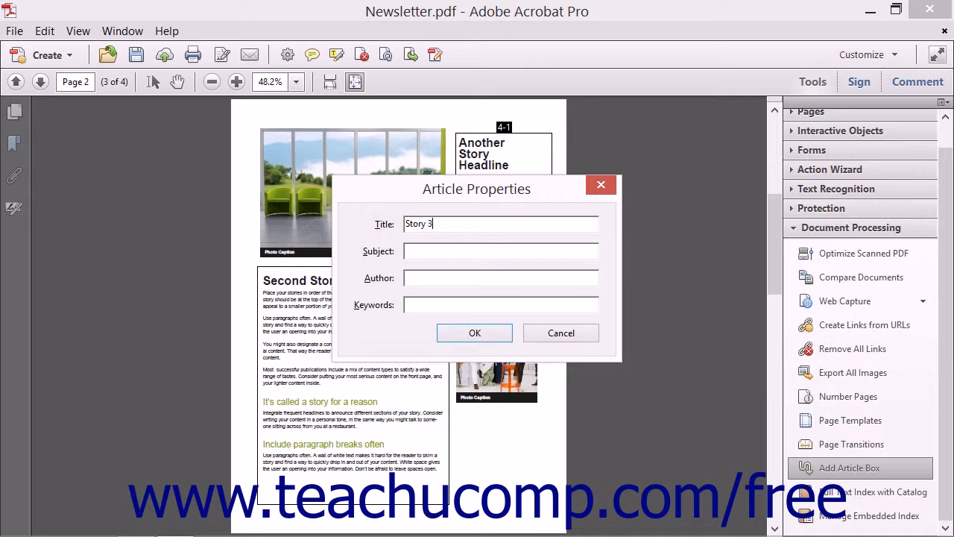